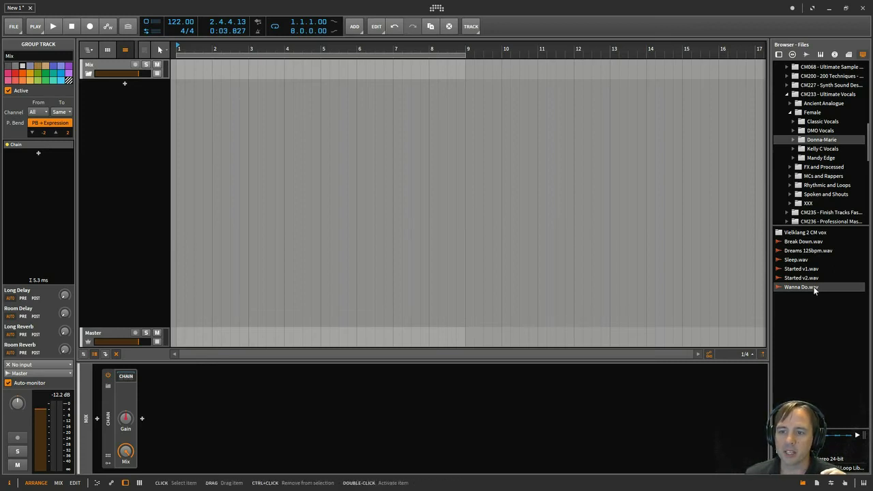
Drag Wanna Do.wav from the vox folder into the arrangement as a new audio track
drag(805, 287, 179, 104)
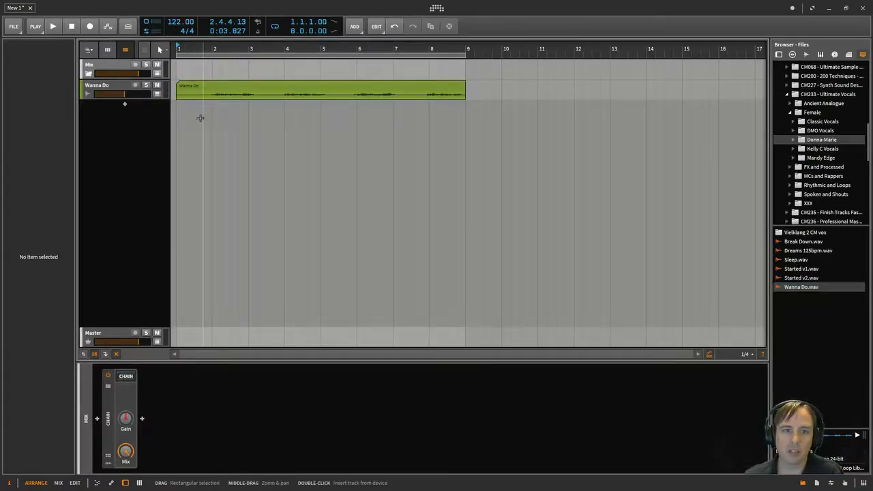
Play and stop the Wanna Do vocal, then return the playhead to bar 1
key(space)
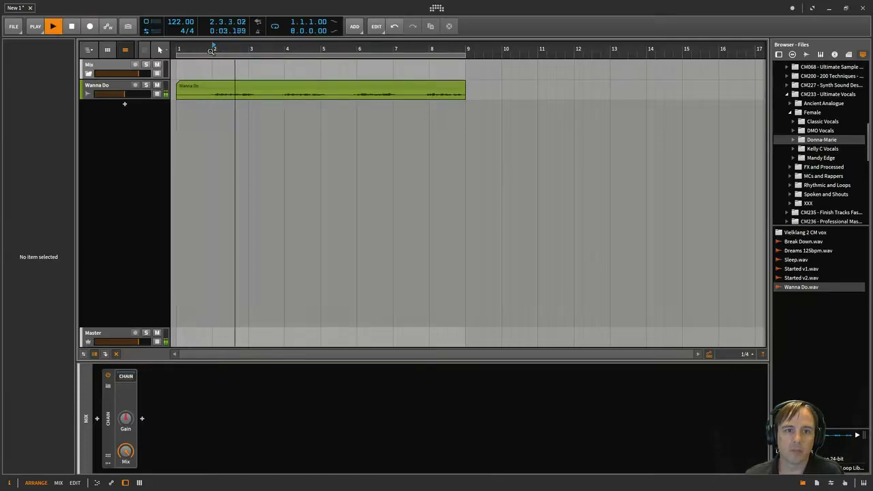
key(space)
drag(214, 48, 214, 49)
click(176, 49)
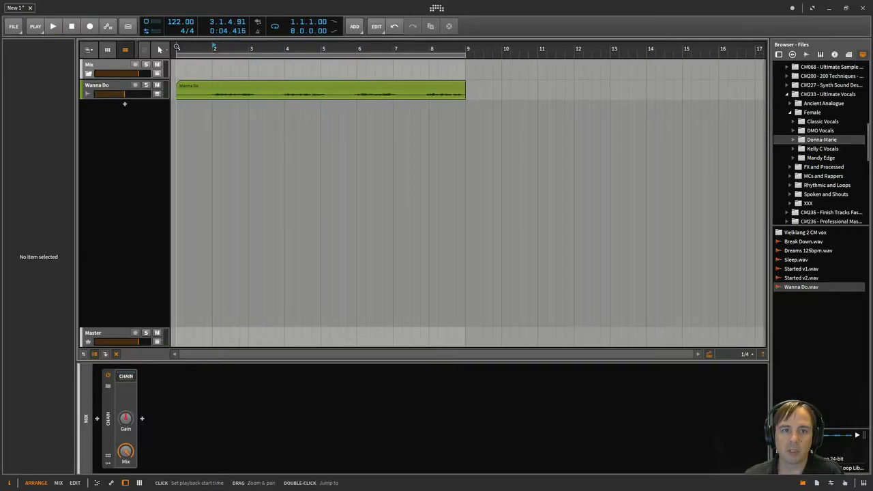
click(176, 47)
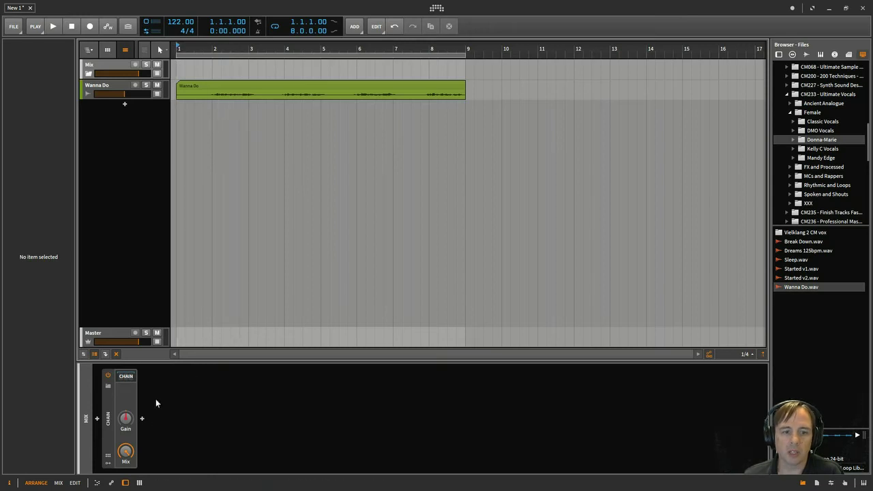
Colour the Wanna Do track purple in the inspector and drag it into the Mix group
click(108, 88)
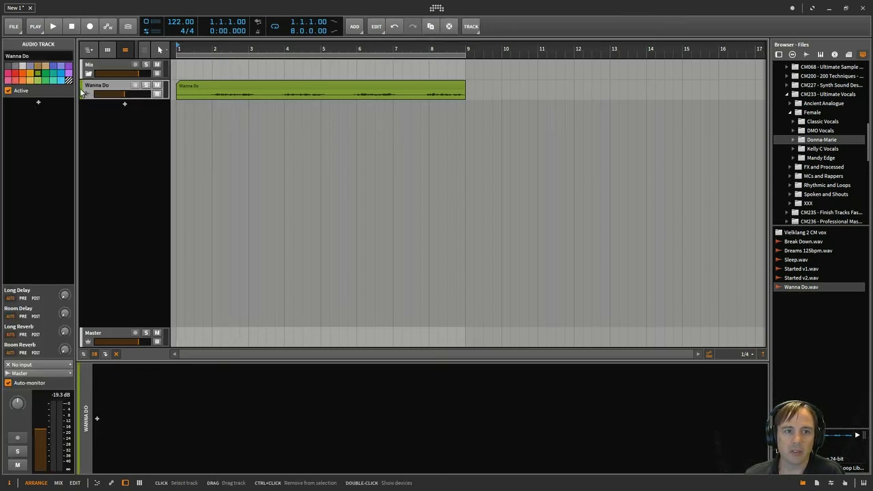
click(68, 66)
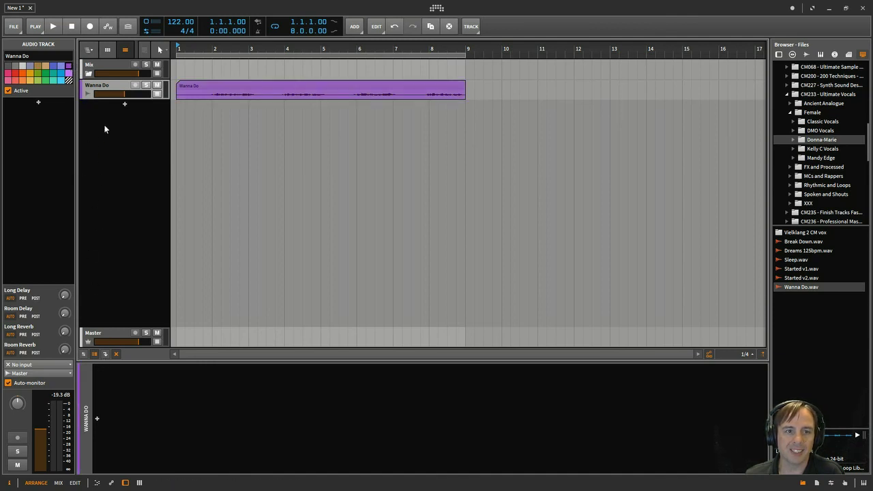
drag(99, 87, 102, 69)
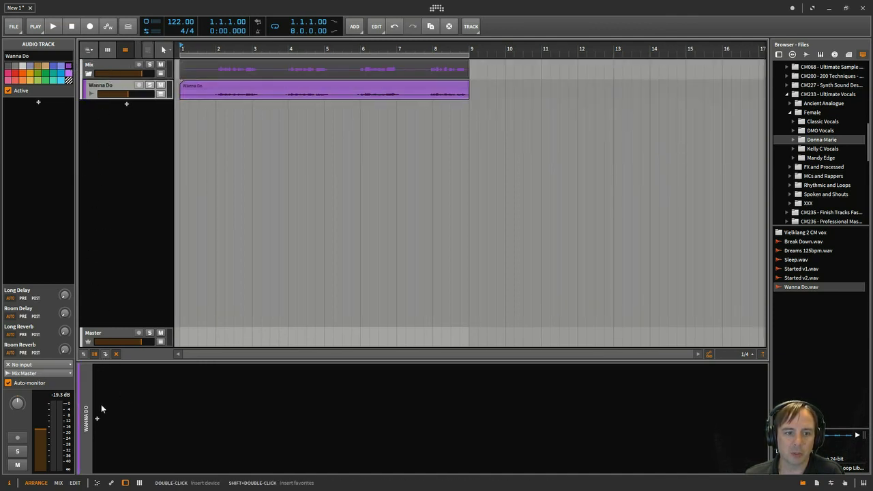
Insert a Delay-2 on the Wanna Do track using the Filter Lfo Dub 1 preset
click(97, 418)
text(de)
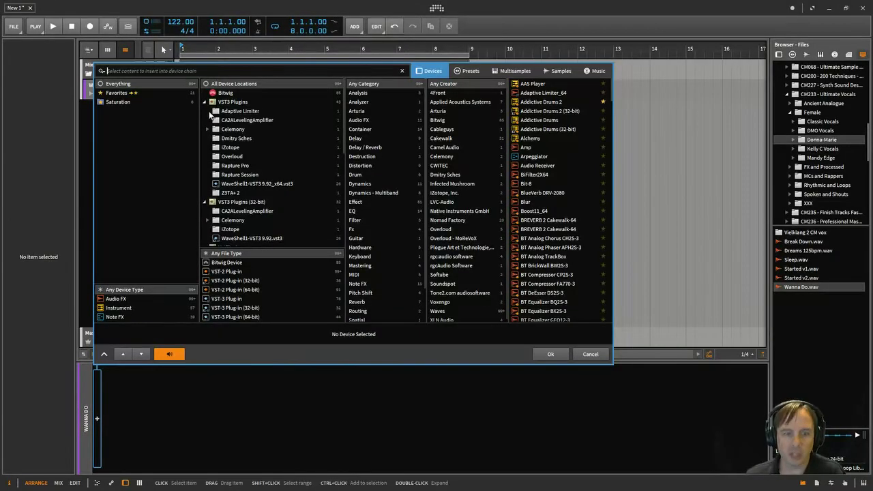
text(la)
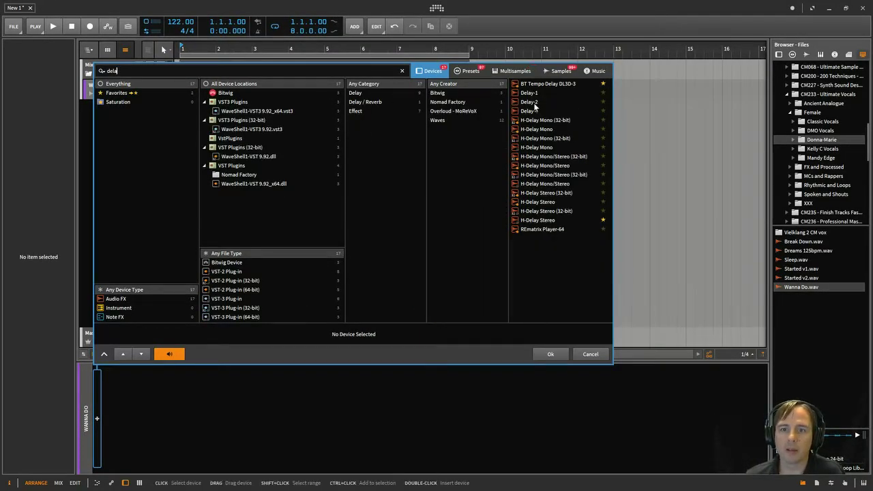
click(528, 101)
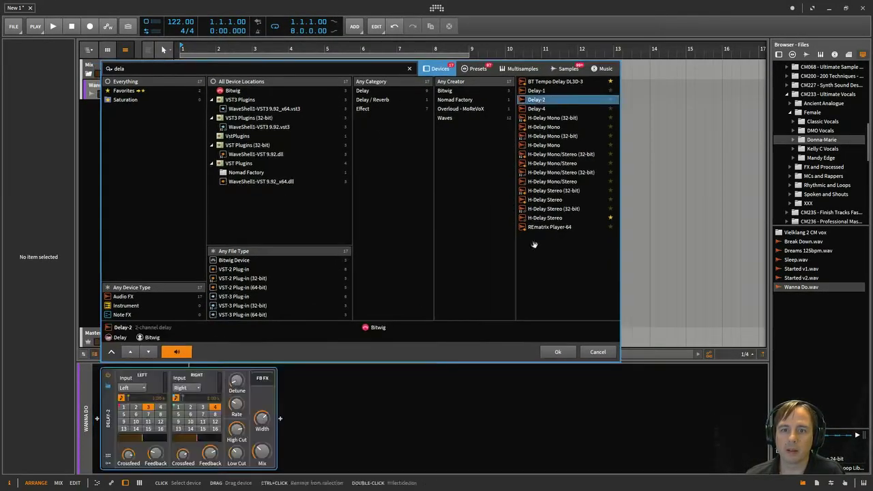
click(476, 69)
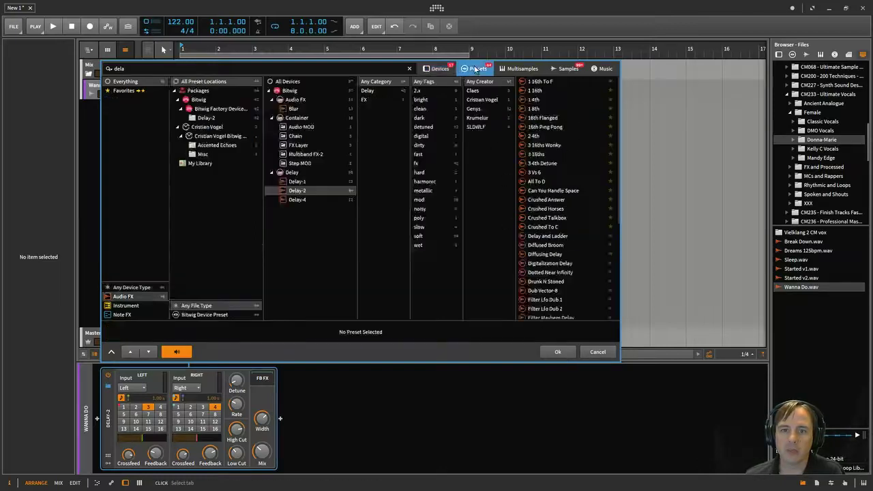
scroll(555, 263, down, 4)
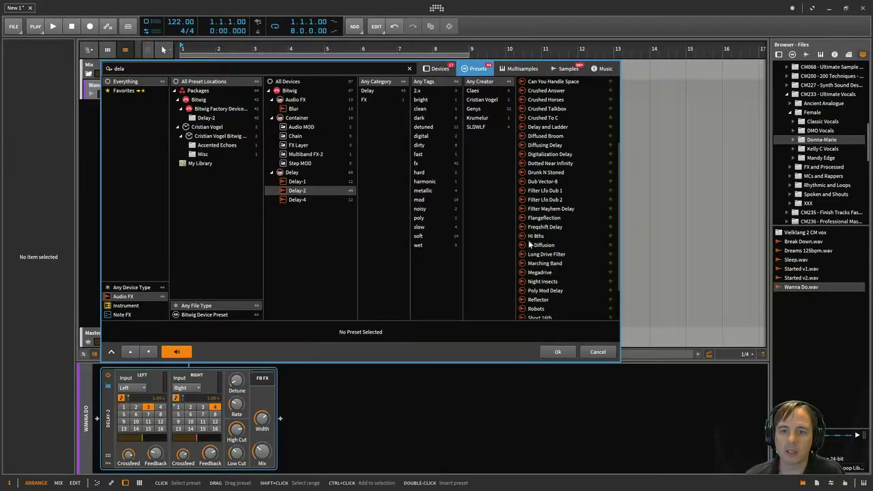
click(539, 191)
click(558, 352)
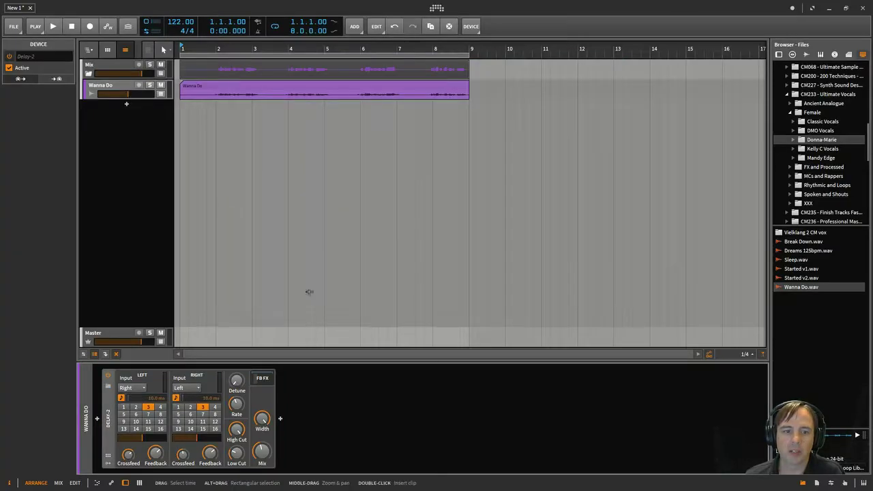
key(space)
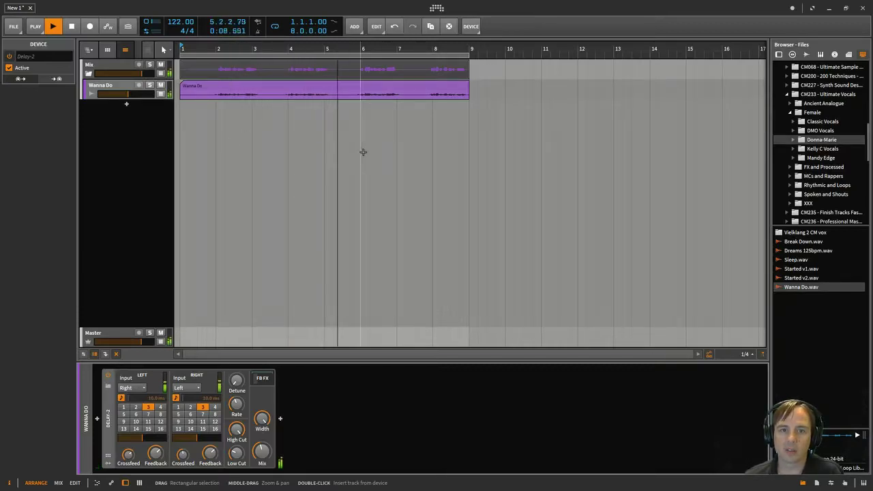
key(space)
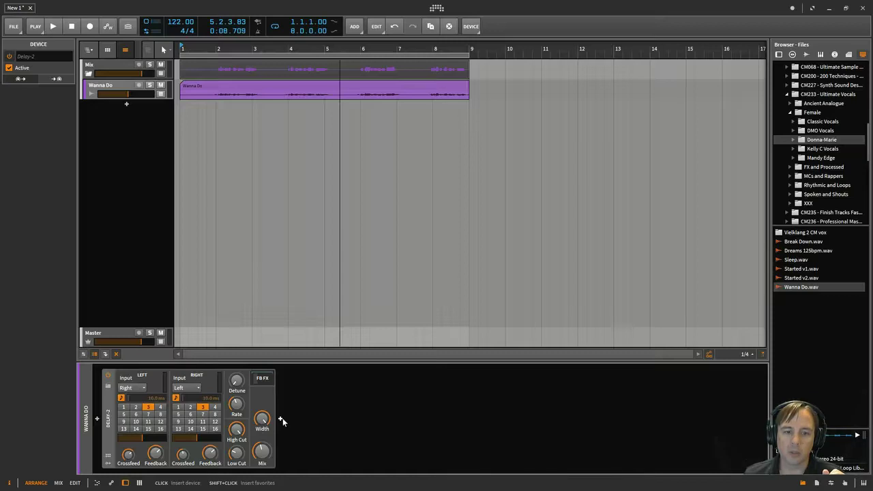
Insert a Dynamics device after Delay-2 via a 'dy' search and bring up its sidechain source list
click(281, 420)
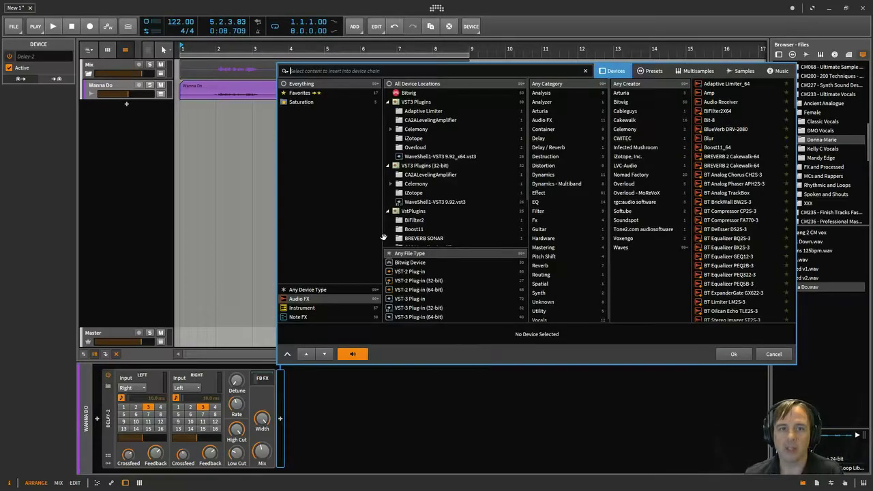
text(dyn)
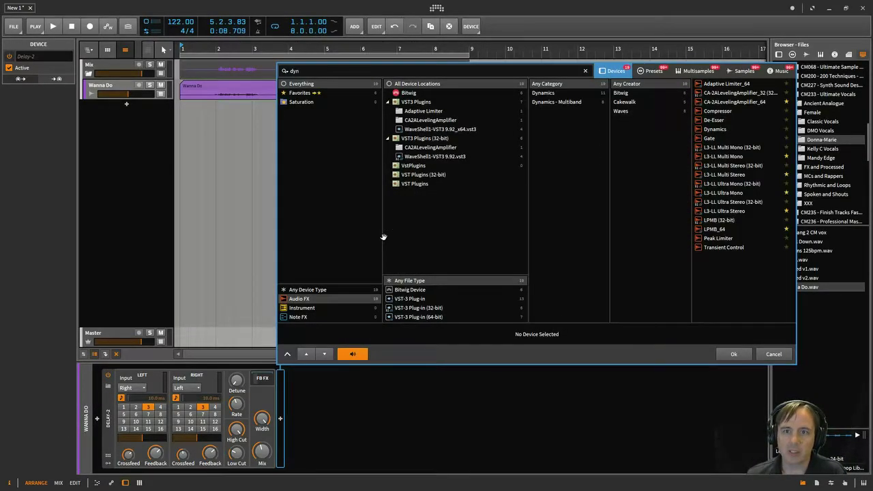
click(700, 129)
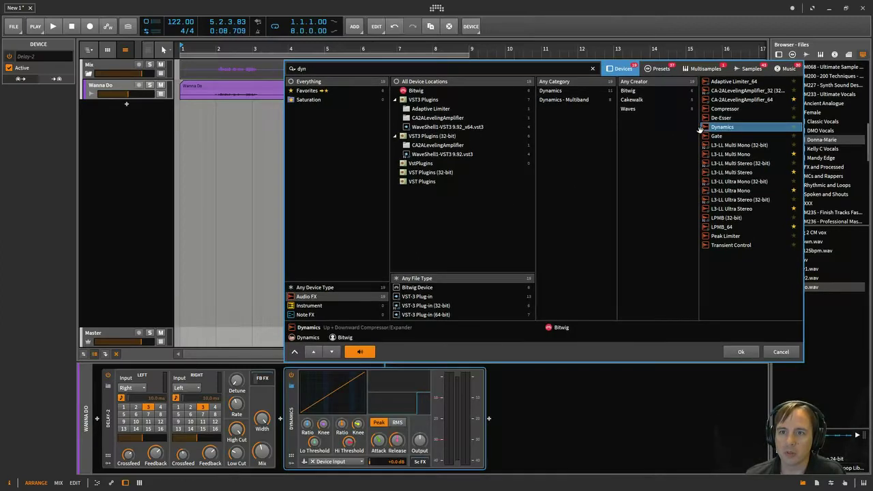
click(741, 351)
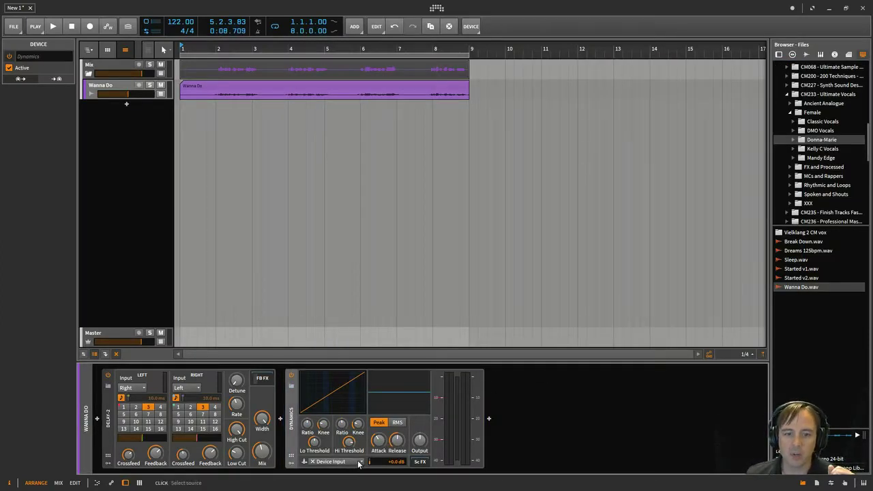
click(359, 463)
Dismiss the sidechain source list unchanged and open the device browser at the chain's start
mouse_move(348, 454)
mouse_move(393, 454)
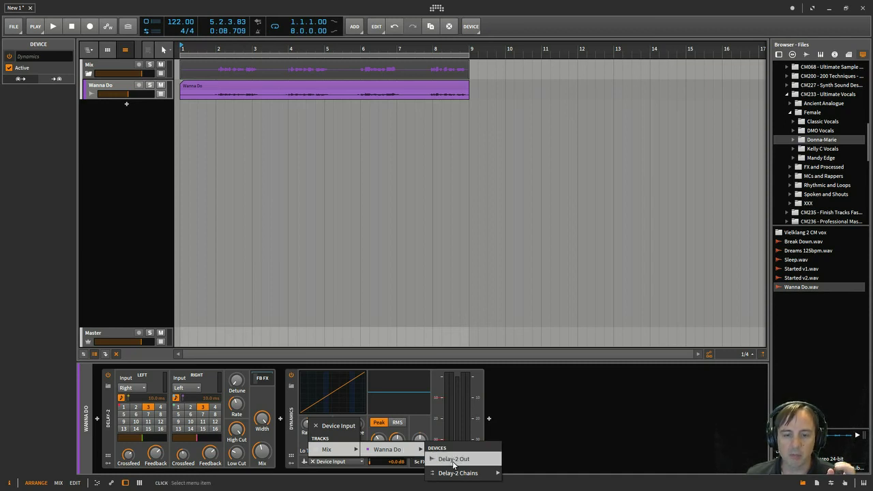
click(558, 432)
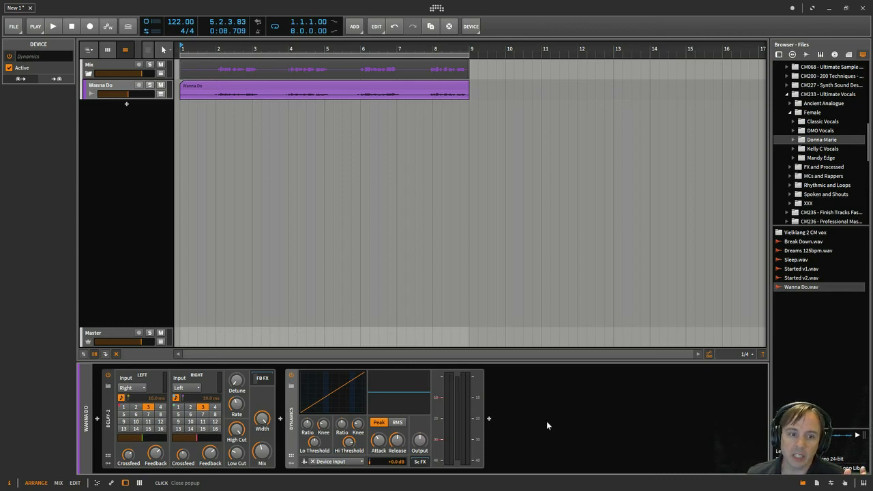
click(98, 420)
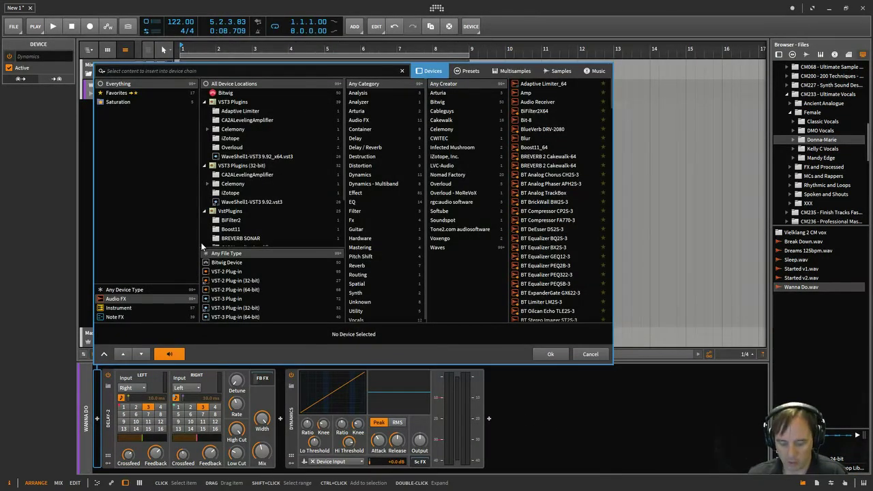
Search 'tool' and insert the Tool device first in the Wanna Do chain
text(tool)
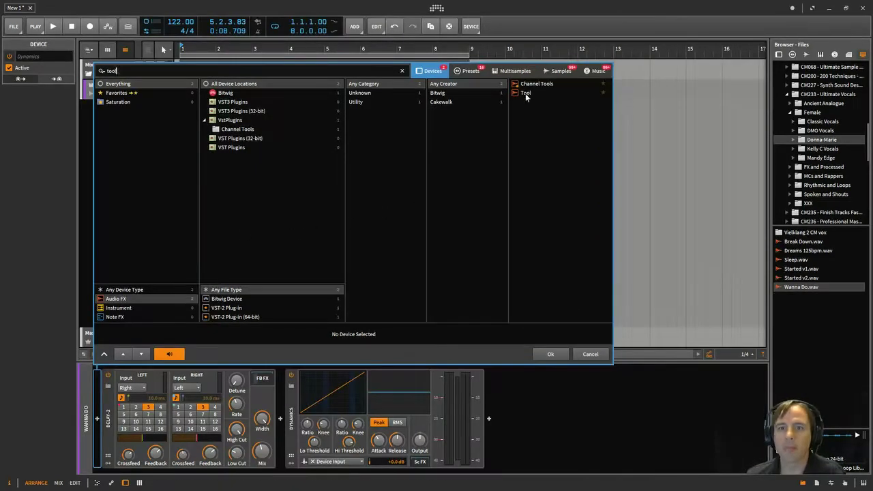
click(525, 92)
click(555, 354)
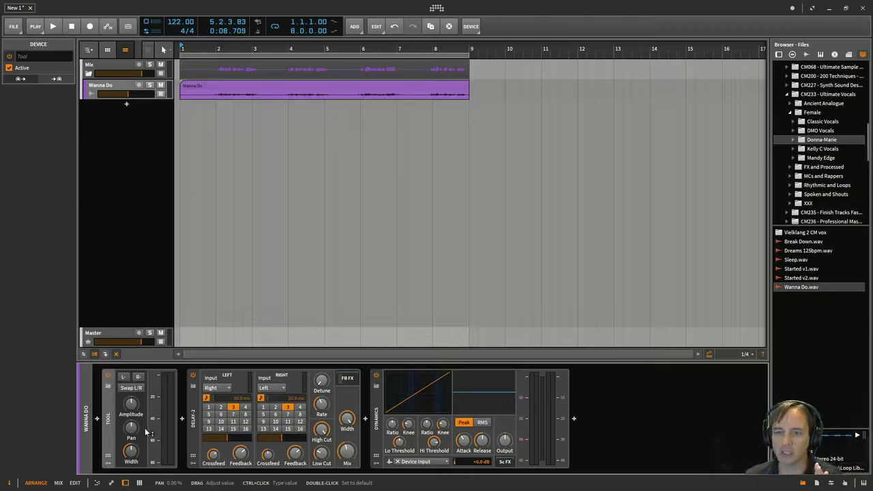
Key Dynamics from Mix > Wanna Do > Devices > Tool Out and raise its high ratio to about 1:1.61
click(448, 465)
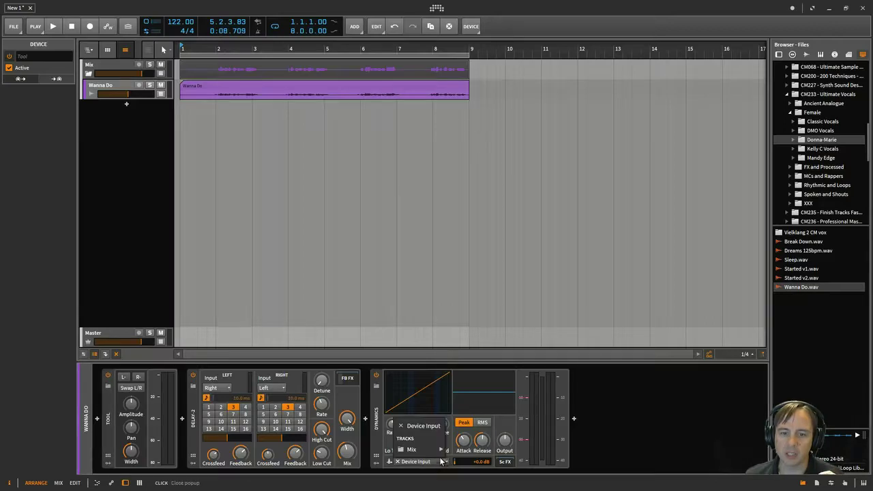
mouse_move(424, 452)
mouse_move(470, 455)
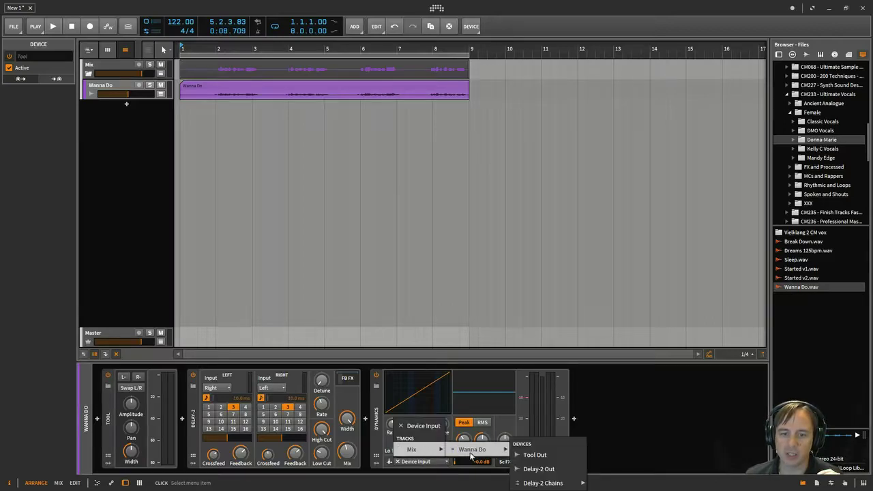
click(529, 457)
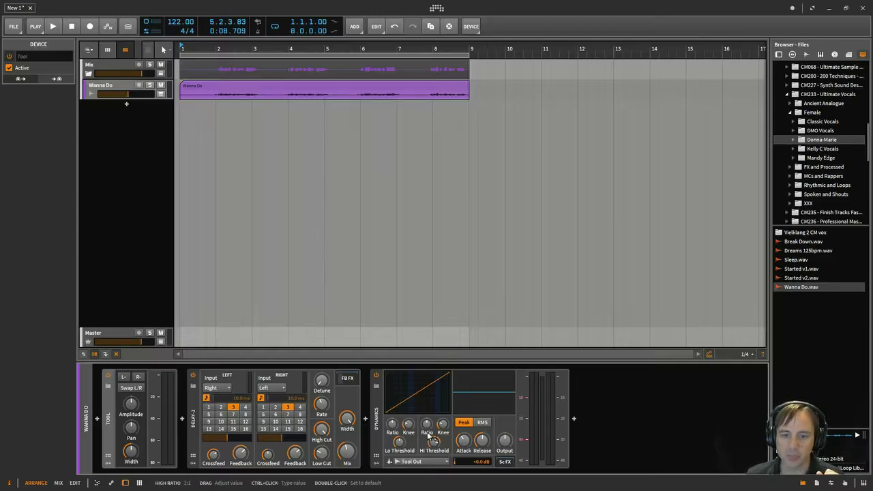
drag(427, 425, 434, 442)
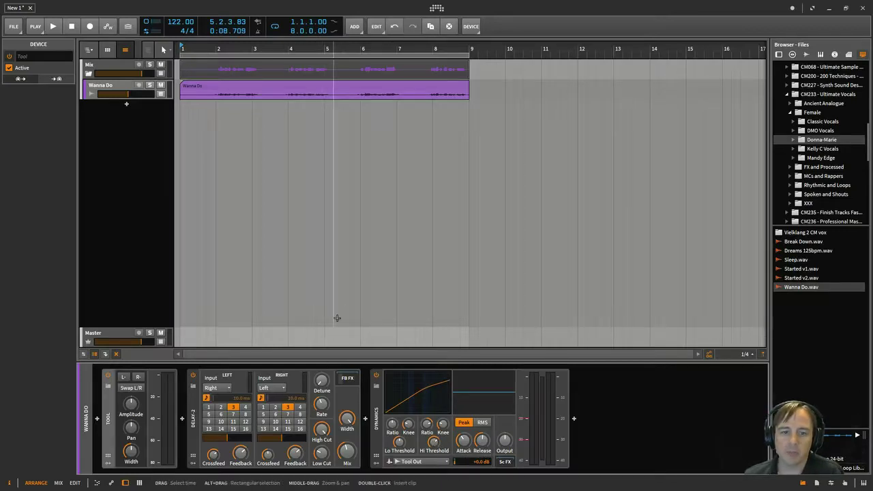
Play the vocal from bar 1 and lower the Dynamics high threshold to about -22.6 dB
key(space)
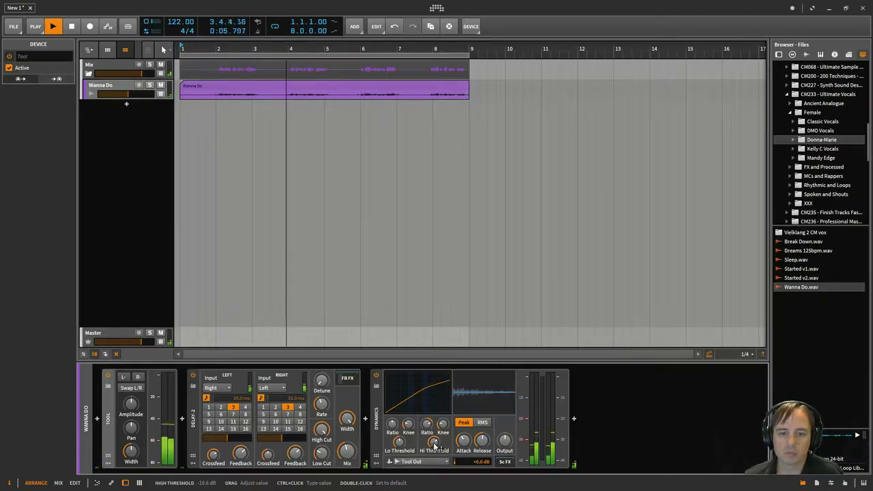
drag(431, 456, 435, 447)
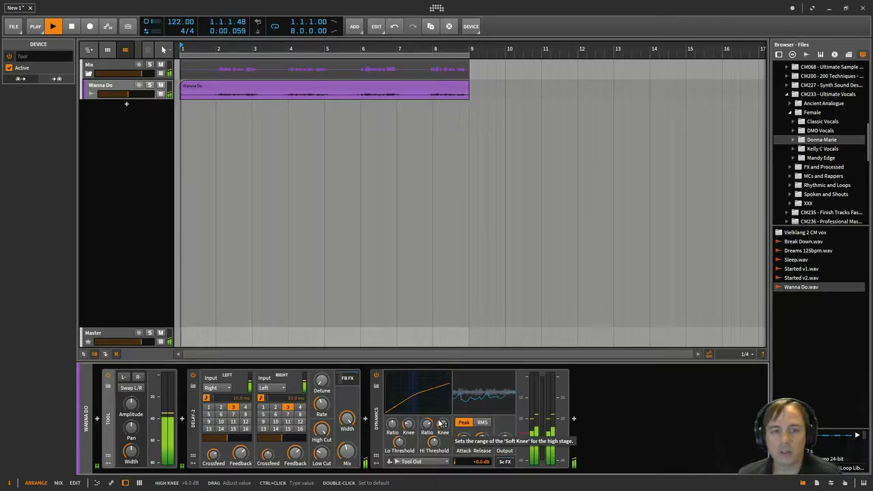
Set the Dynamics release to about 389 ms and attack to about 1.12 ms while auditioning
key(space)
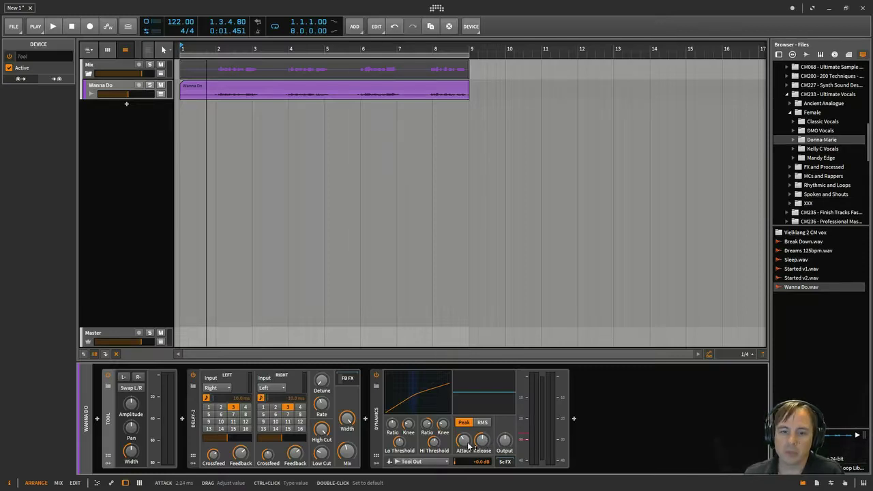
key(space)
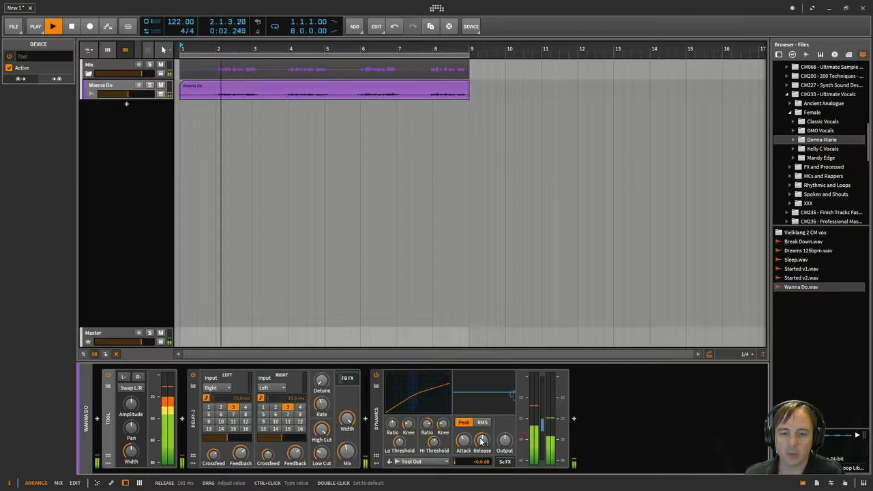
mouse_move(482, 443)
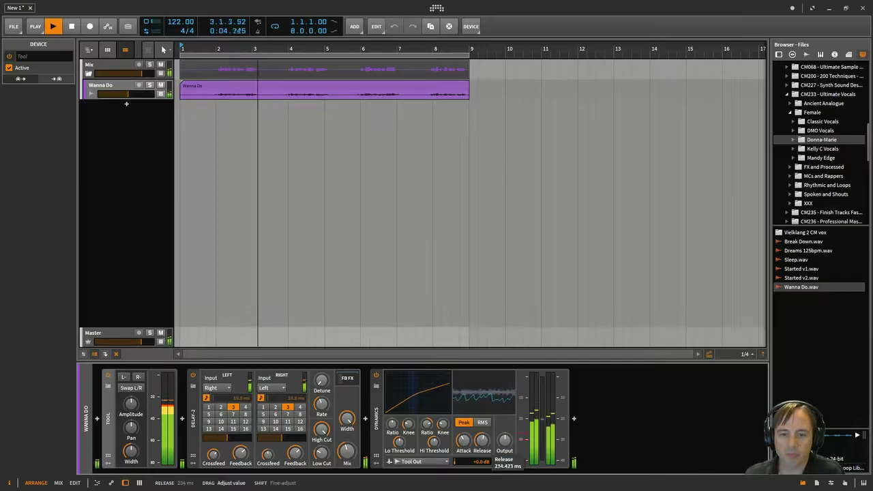
drag(482, 442, 476, 442)
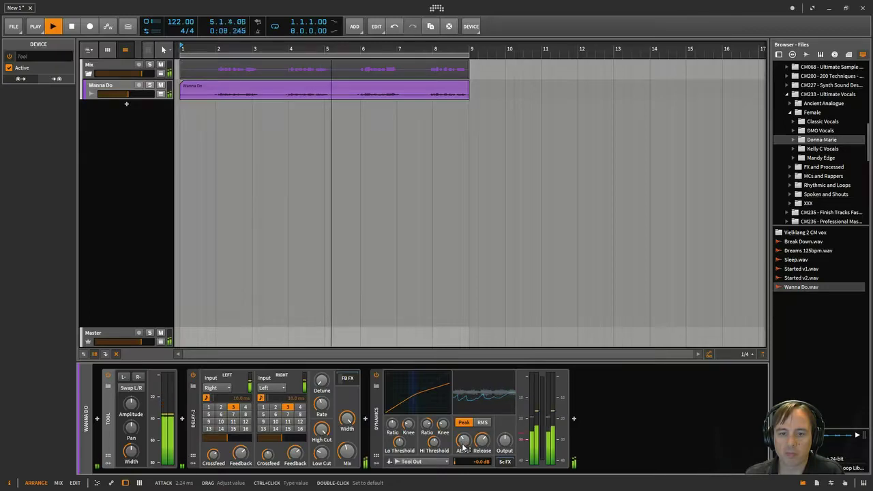
drag(463, 443, 463, 452)
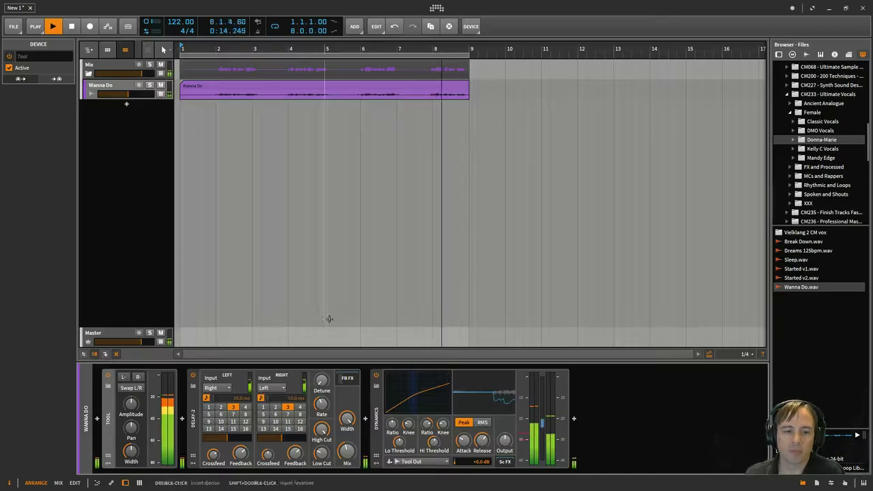
key(space)
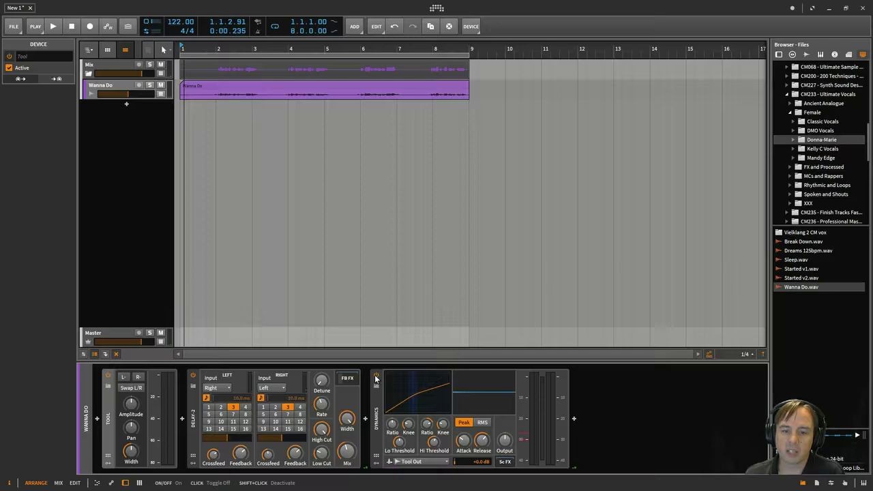
Compare the vocal delay without Dynamics ducking, then re-enable the Dynamics device and stop playback
click(375, 380)
key(space)
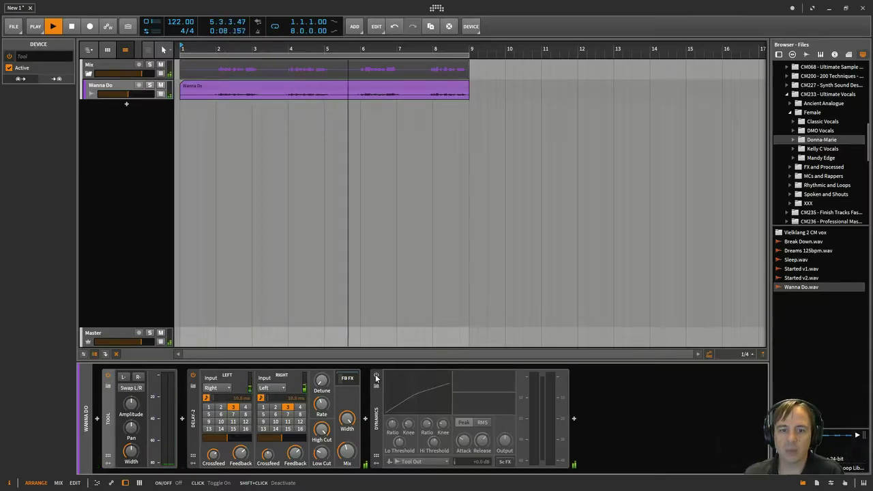
click(376, 377)
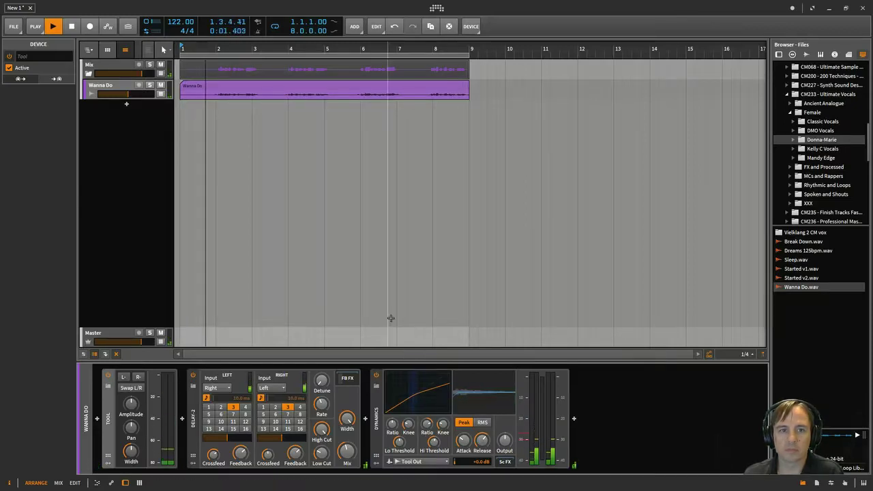
key(space)
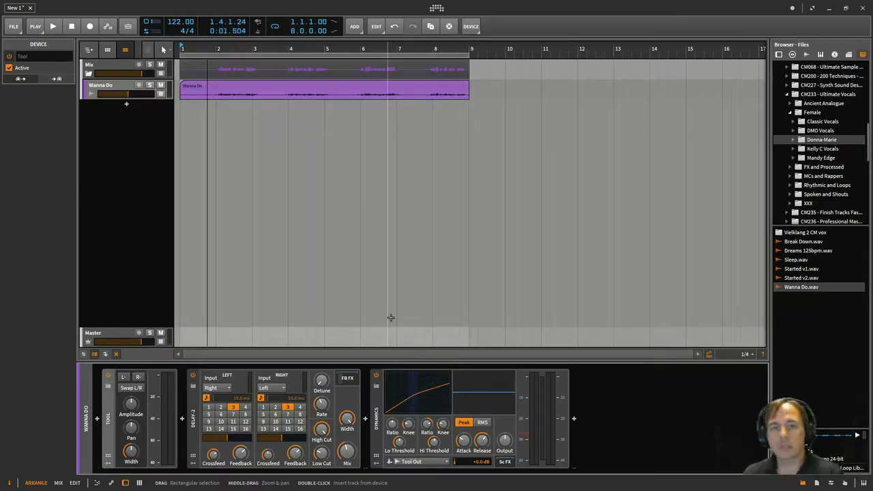